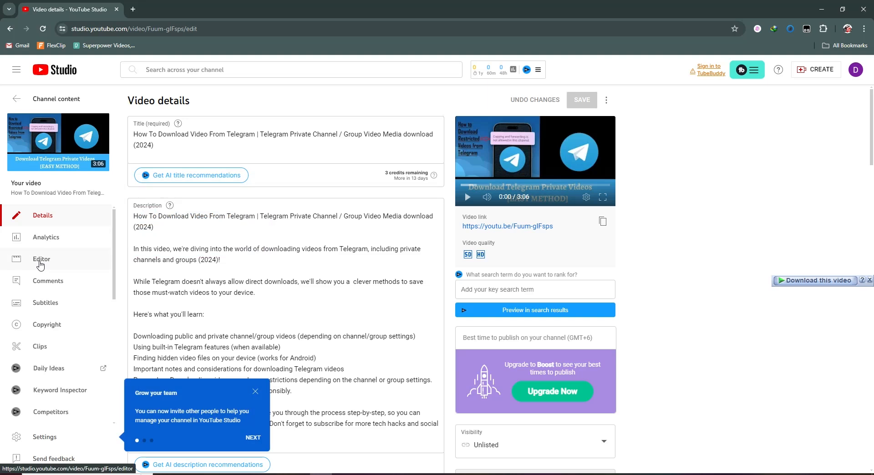
Open the video editor and add an end screen video element featuring the specific video "Ai Audio Editing #shorts #shortvideo"
{"action": "left_click", "coordinate": [40, 263]}
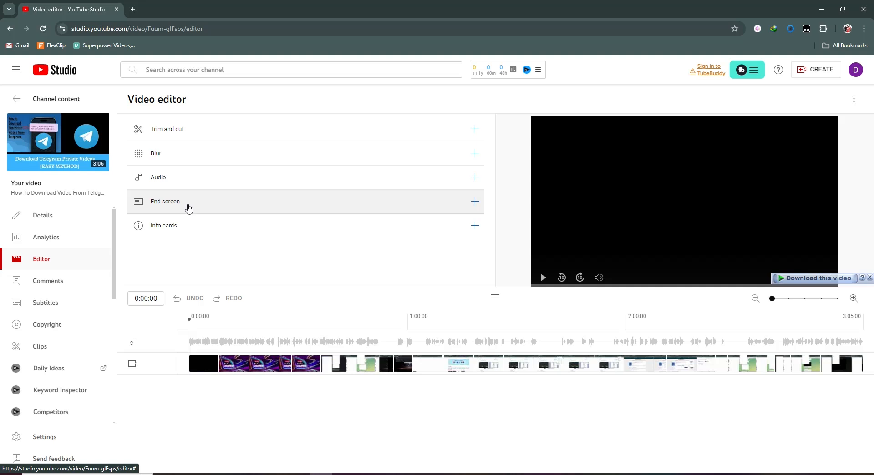
{"action": "left_click", "coordinate": [475, 203]}
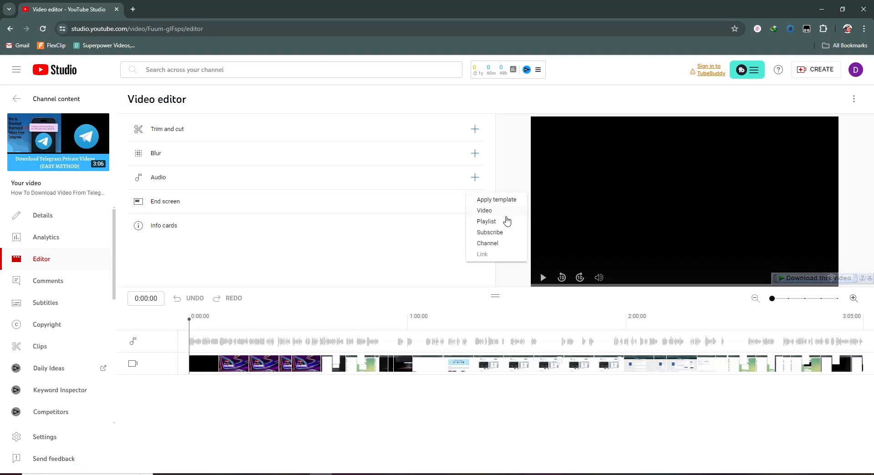
{"action": "left_click", "coordinate": [505, 212]}
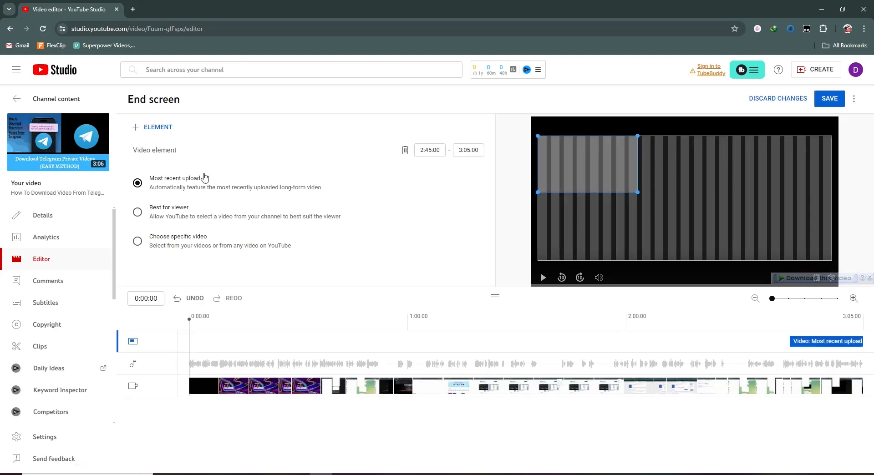
{"action": "left_click", "coordinate": [138, 242]}
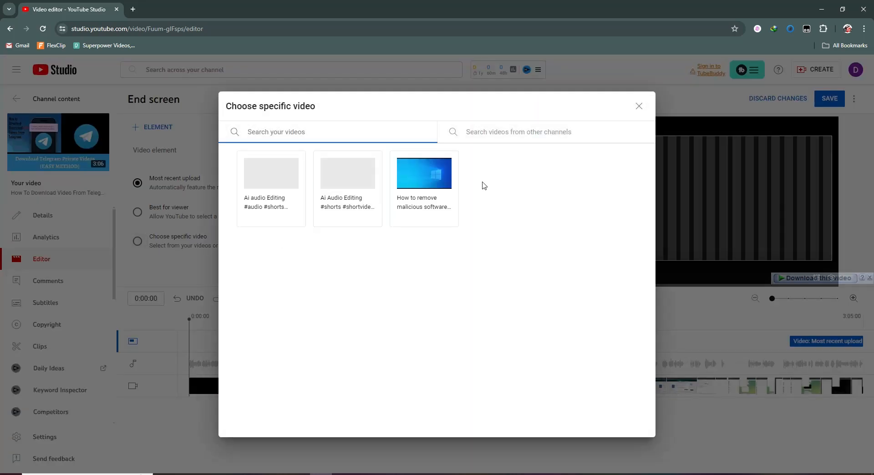
{"action": "left_click", "coordinate": [354, 178]}
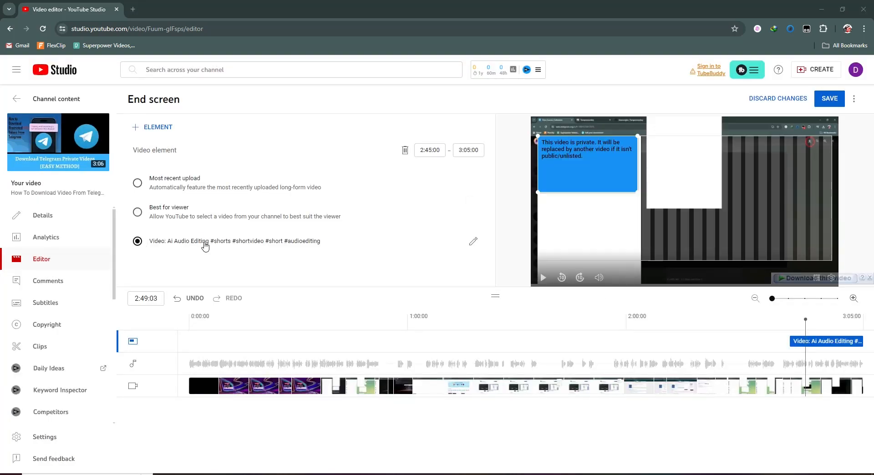
Add a subscribe element to the end screen, move it lower in the preview, and save the end screen
{"action": "left_click", "coordinate": [136, 131]}
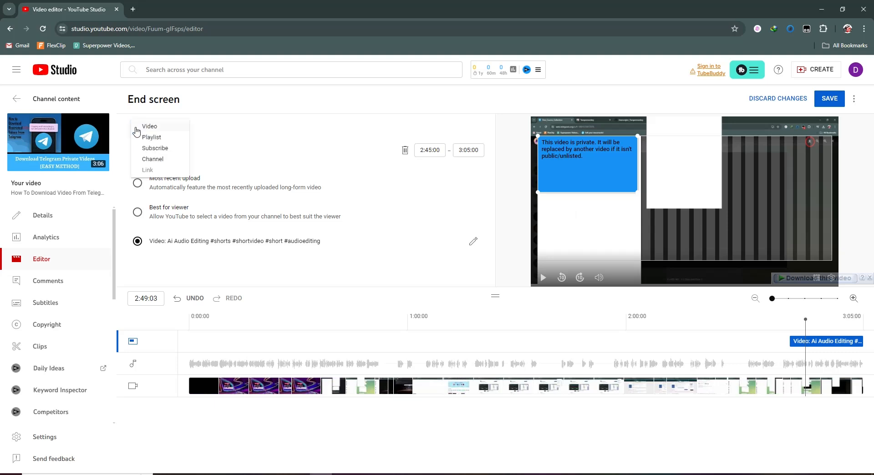
{"action": "left_click", "coordinate": [166, 152]}
{"action": "left_click_drag", "start_coordinate": [798, 155], "coordinate": [790, 200]}
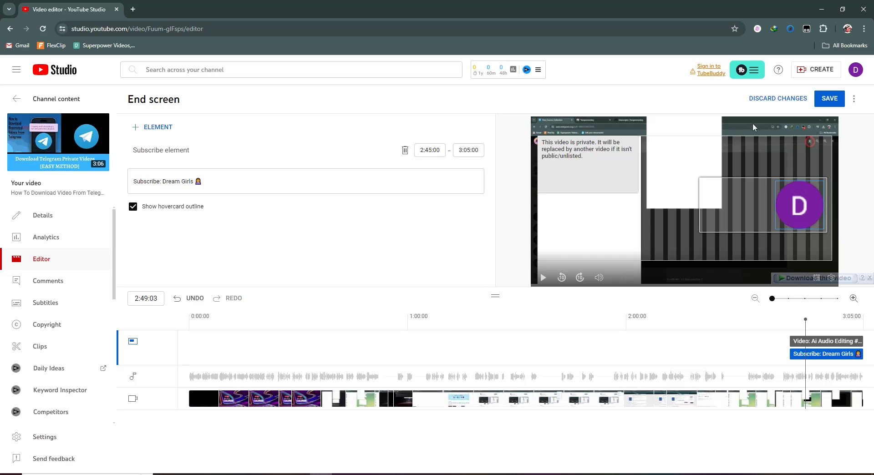
{"action": "left_click", "coordinate": [824, 100]}
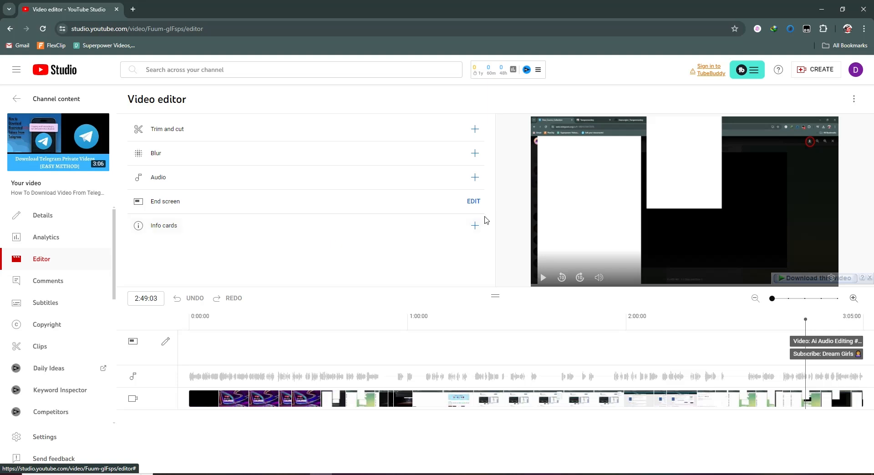
Add a video info card linking to the "Ai Audio Editing #shorts #shortvideo" video and save the cards
{"action": "left_click", "coordinate": [469, 226]}
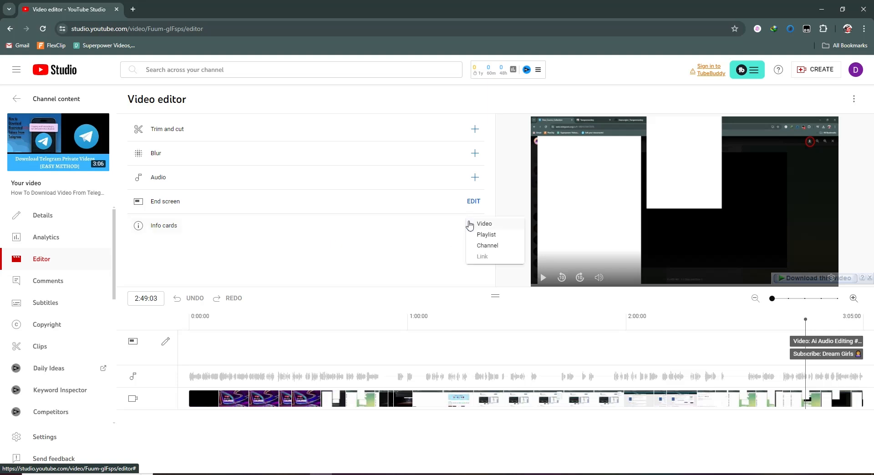
{"action": "left_click", "coordinate": [493, 227]}
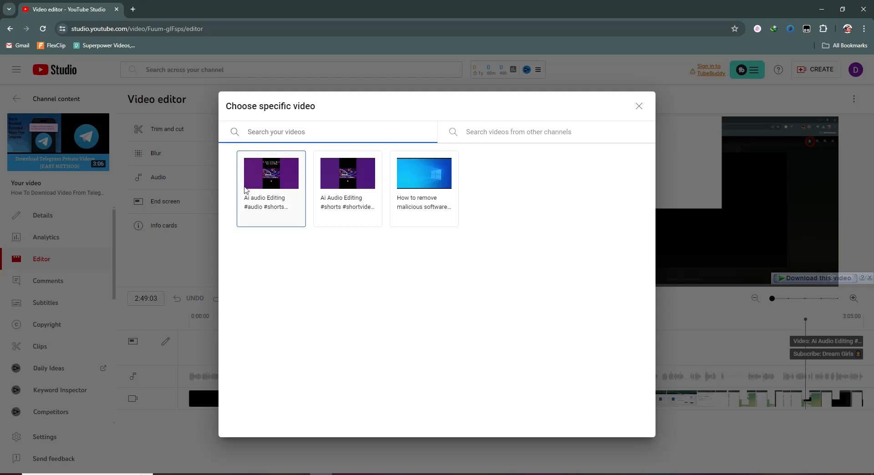
{"action": "left_click", "coordinate": [347, 178]}
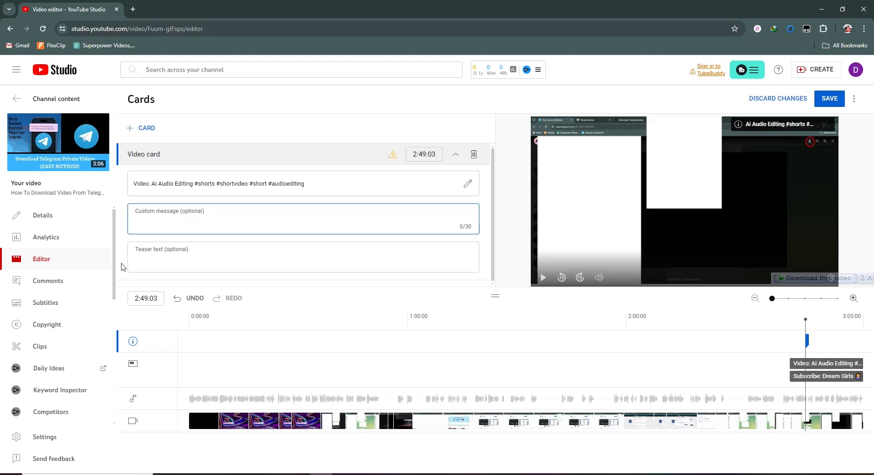
{"action": "left_click", "coordinate": [831, 99]}
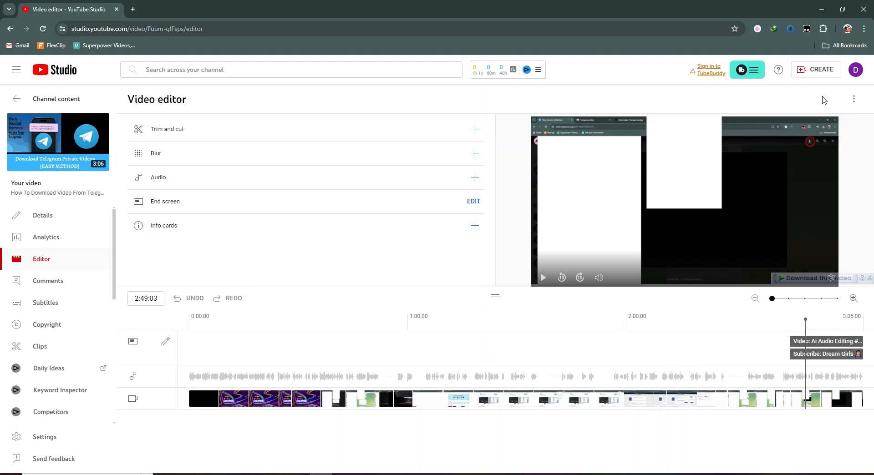
Preview the Smoke, So Sweet and Entangled Life tracks in the audio library, then add Entangled Life to the video
{"action": "left_click", "coordinate": [475, 178]}
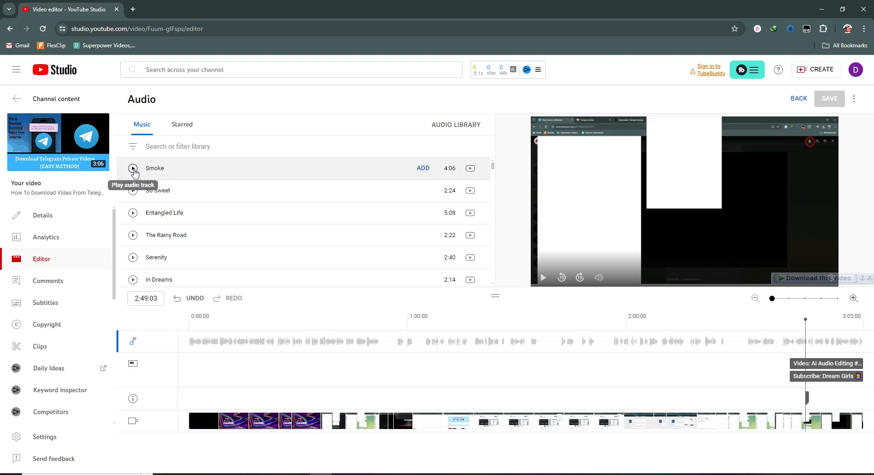
{"action": "left_click", "coordinate": [133, 168]}
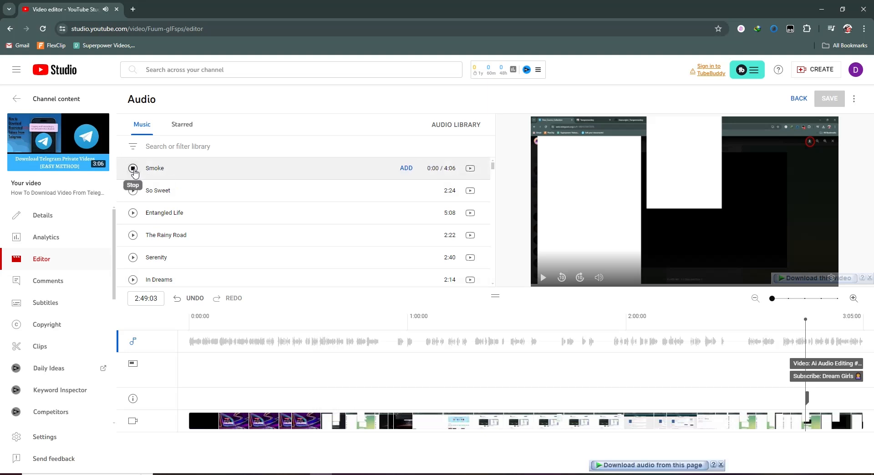
{"action": "left_click", "coordinate": [133, 191]}
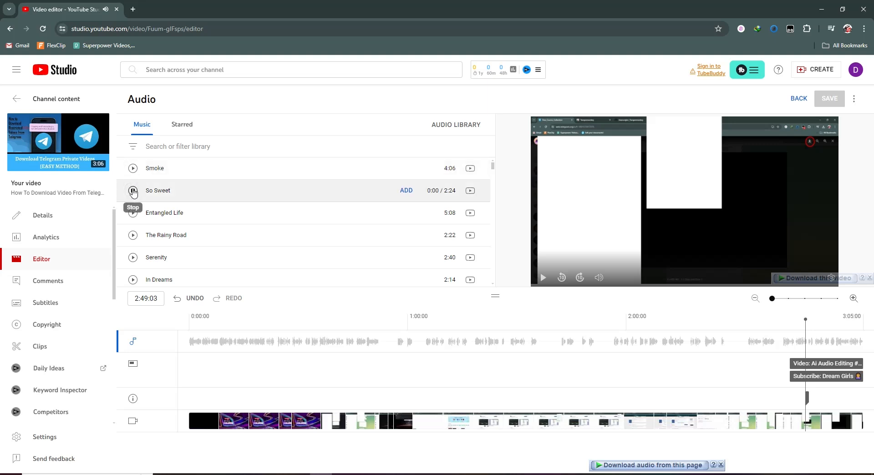
{"action": "left_click", "coordinate": [135, 214]}
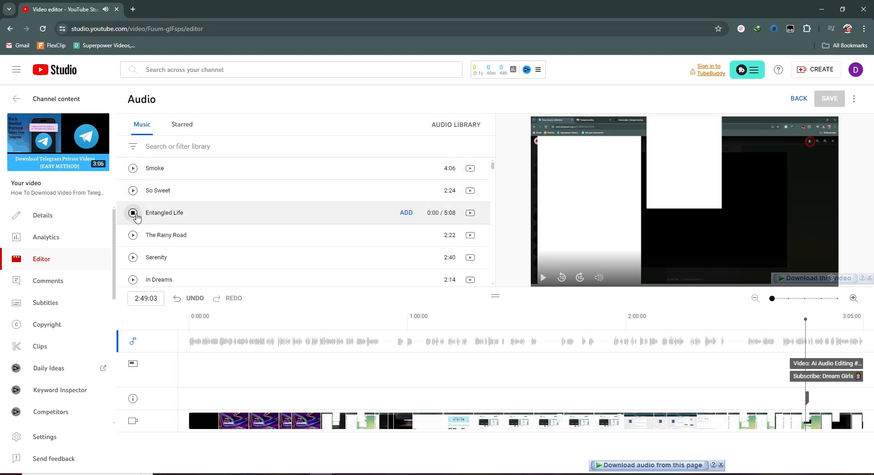
{"action": "left_click", "coordinate": [136, 217]}
{"action": "left_click", "coordinate": [423, 214]}
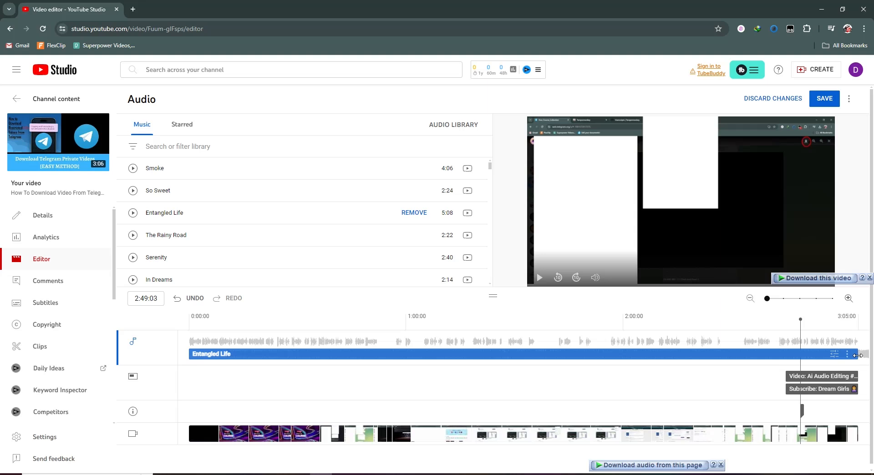
Lower the mix level of the Entangled Life music track to about the middle
{"action": "left_click", "coordinate": [835, 357]}
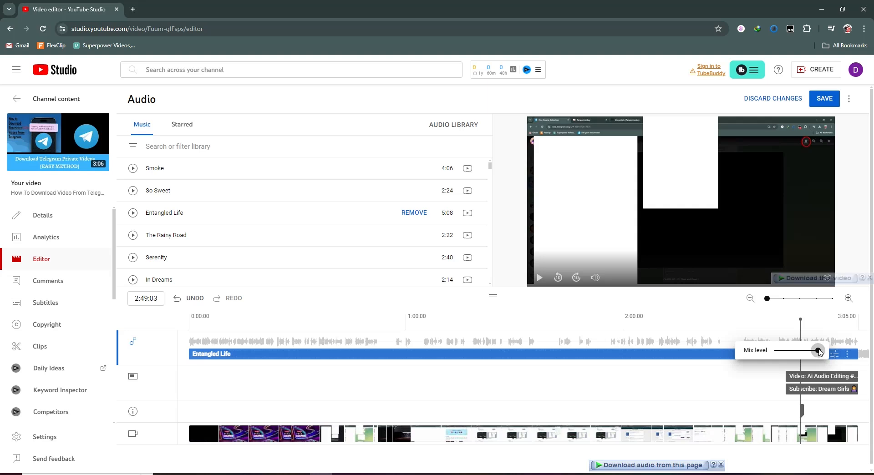
{"action": "left_click_drag", "start_coordinate": [819, 352], "coordinate": [792, 356]}
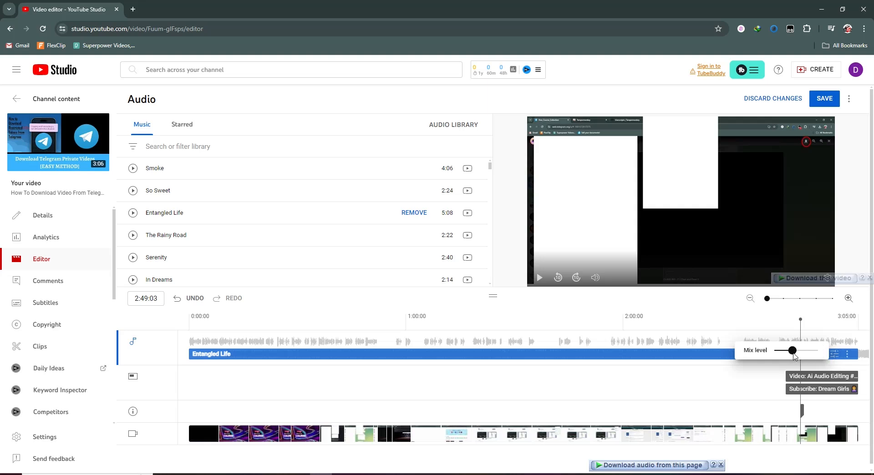
{"action": "left_click", "coordinate": [857, 363]}
Review the Entangled Life track's licence info, then save and confirm the audio changes
{"action": "left_click", "coordinate": [848, 358]}
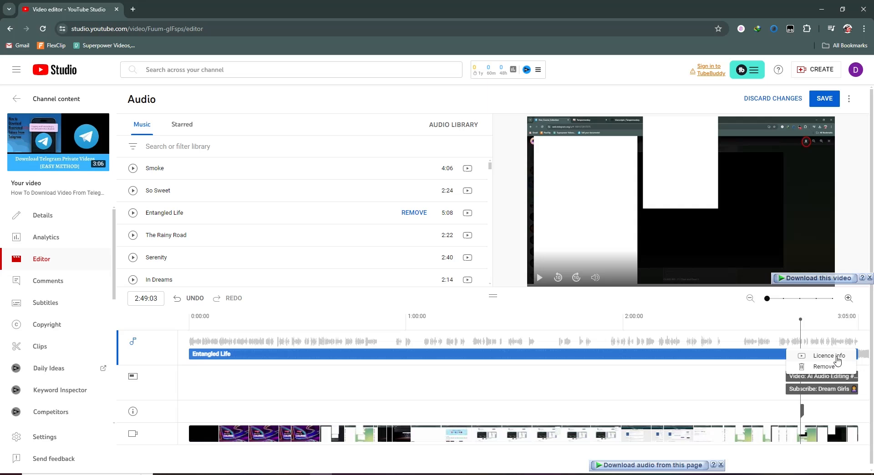
{"action": "left_click", "coordinate": [835, 358]}
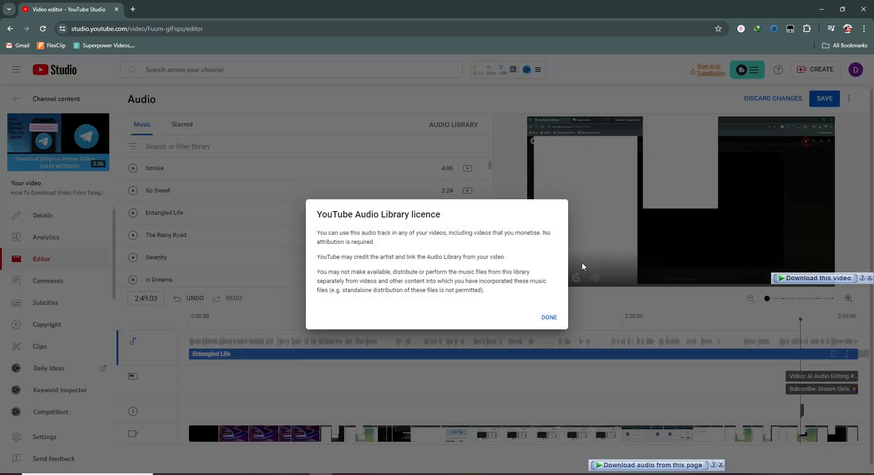
{"action": "left_click", "coordinate": [549, 317]}
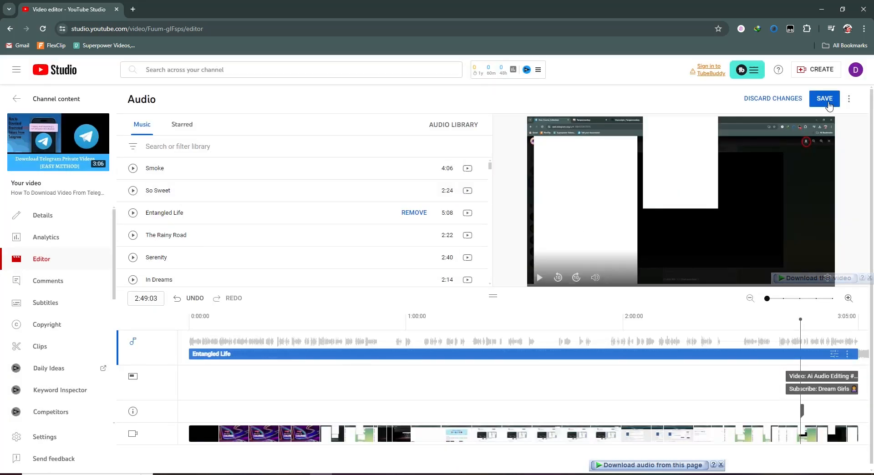
{"action": "left_click", "coordinate": [827, 103]}
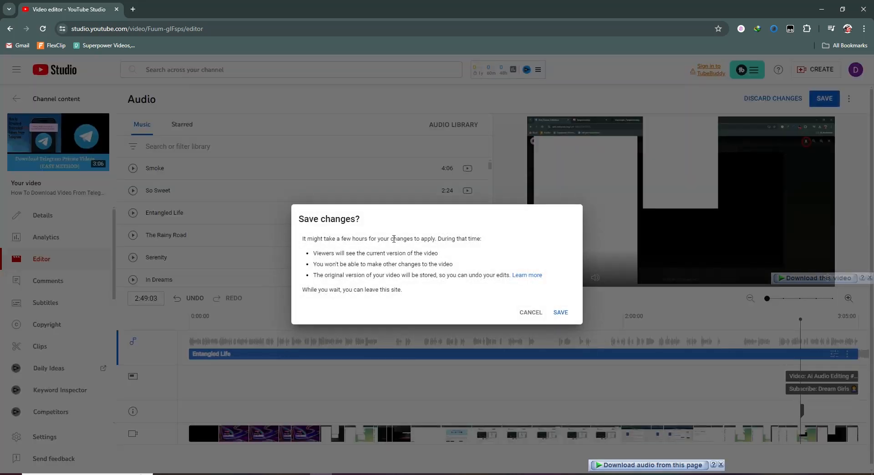
{"action": "left_click", "coordinate": [561, 313]}
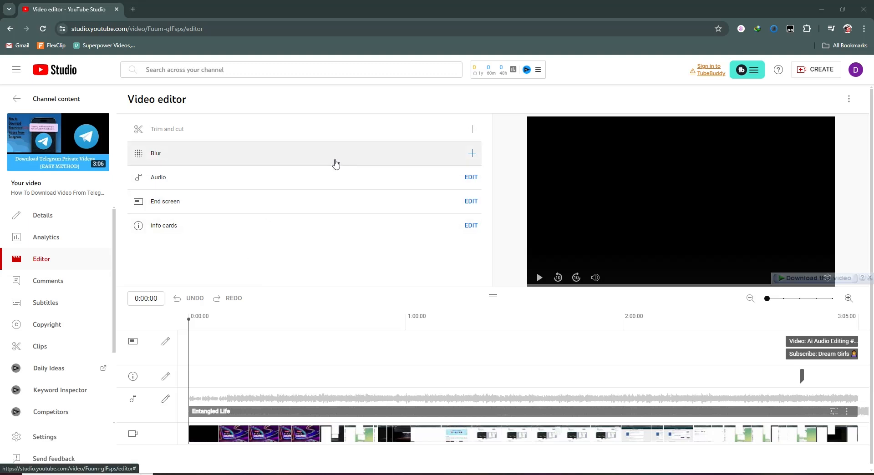
Add a custom rectangle blur and position its box over the area beneath the SUBSCRIBE button
{"action": "left_click", "coordinate": [473, 157]}
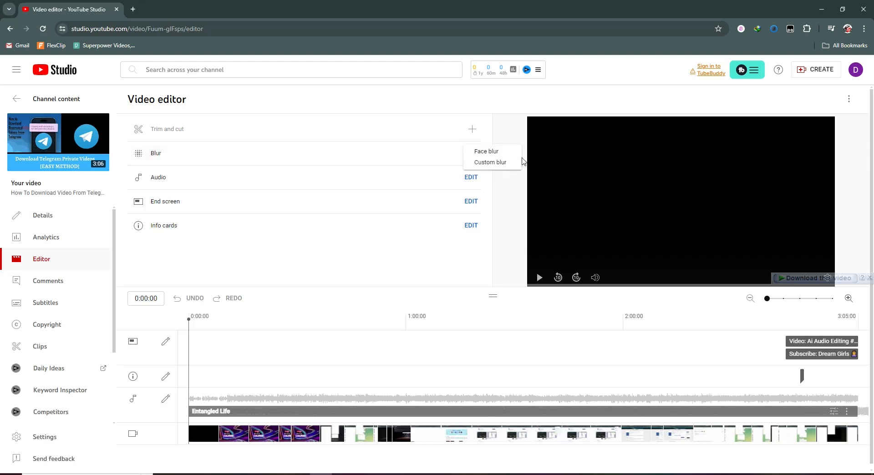
{"action": "left_click", "coordinate": [492, 162]}
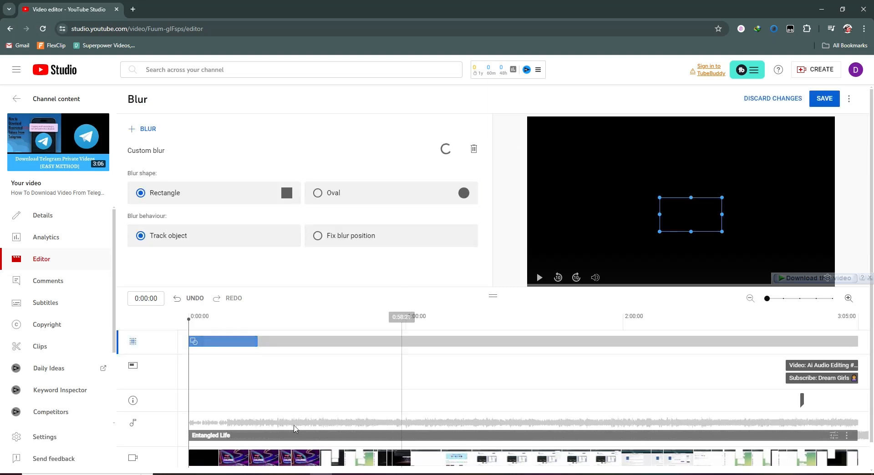
{"action": "left_click", "coordinate": [215, 321]}
{"action": "mouse_move", "coordinate": [213, 322]}
{"action": "left_mouse_down"}
{"action": "mouse_move", "coordinate": [200, 323]}
{"action": "mouse_move", "coordinate": [219, 322]}
{"action": "left_mouse_up"}
{"action": "left_click_drag", "start_coordinate": [666, 222], "coordinate": [679, 249]}
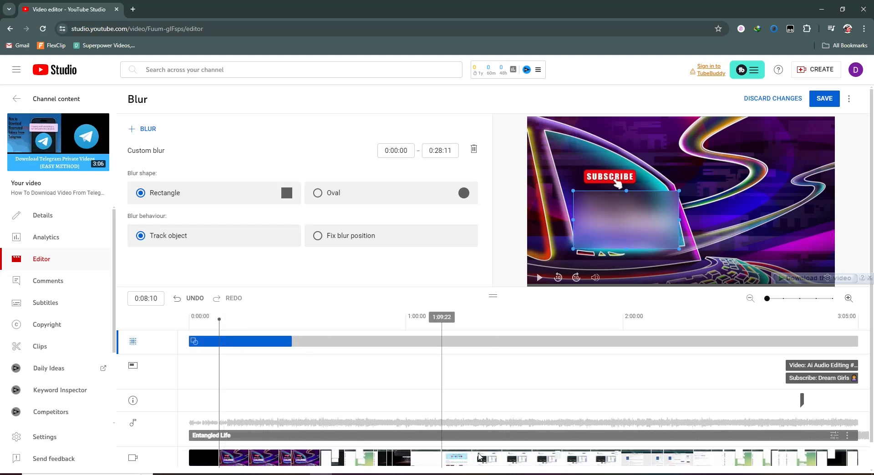
Trim the blur to run from 0:08:08 to 0:19:03, play the preview, and save and confirm the changes
{"action": "left_click_drag", "start_coordinate": [191, 339], "coordinate": [222, 336]}
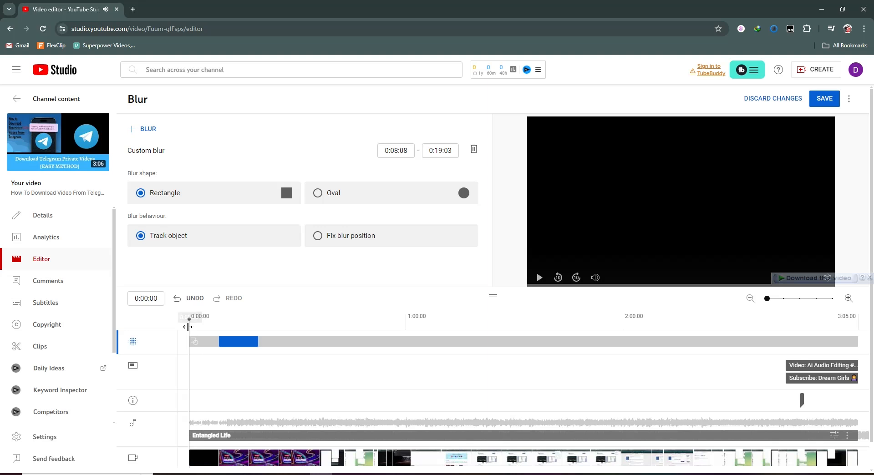
{"action": "left_click_drag", "start_coordinate": [188, 326], "coordinate": [214, 324]}
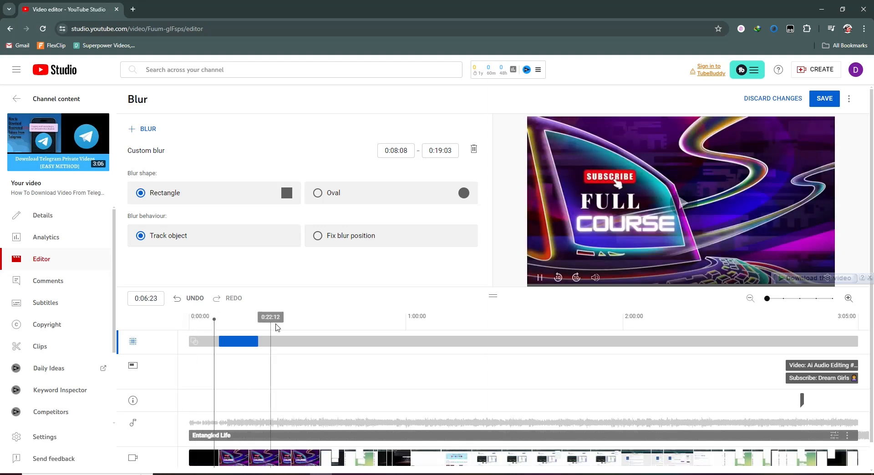
{"action": "key", "text": "space"}
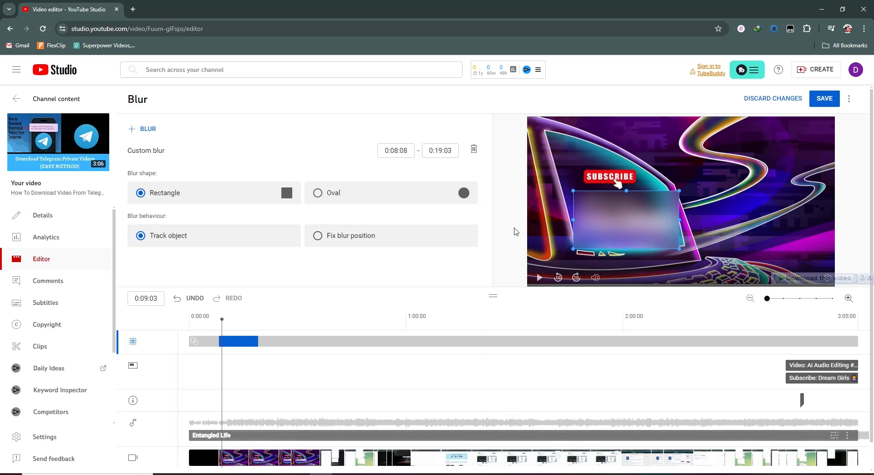
{"action": "left_click", "coordinate": [825, 101]}
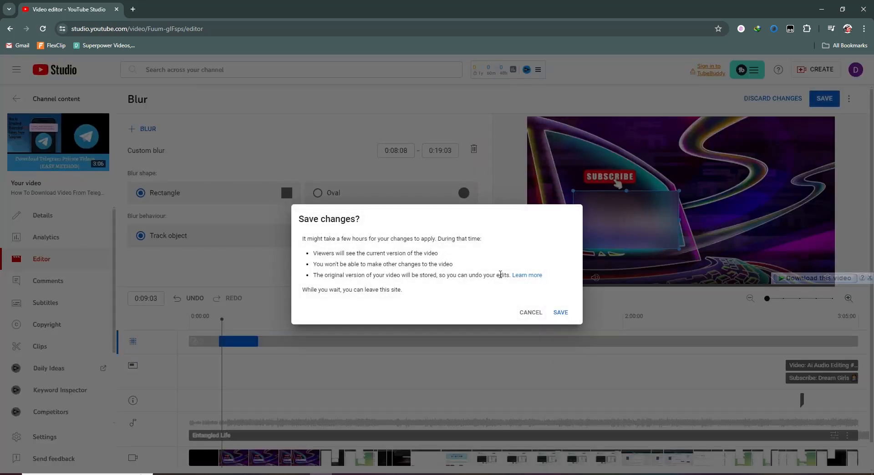
{"action": "left_click", "coordinate": [560, 313]}
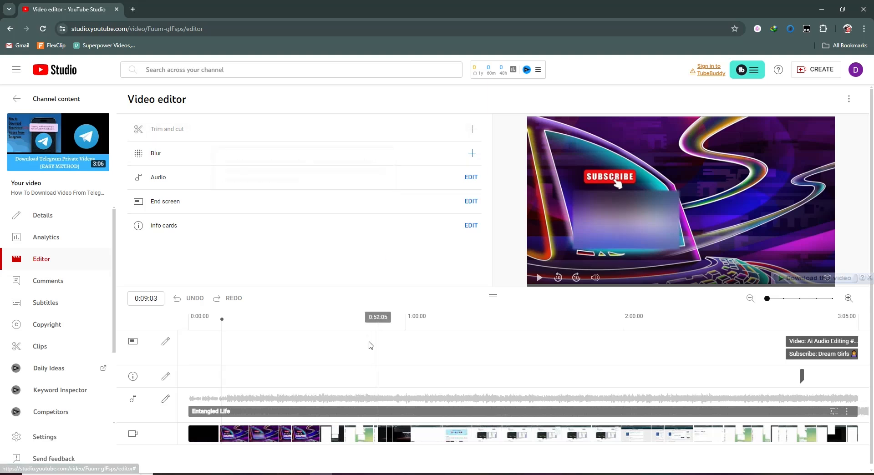
Reopen the audio track for editing and remove the Entangled Life music from the timeline
{"action": "left_click", "coordinate": [166, 399]}
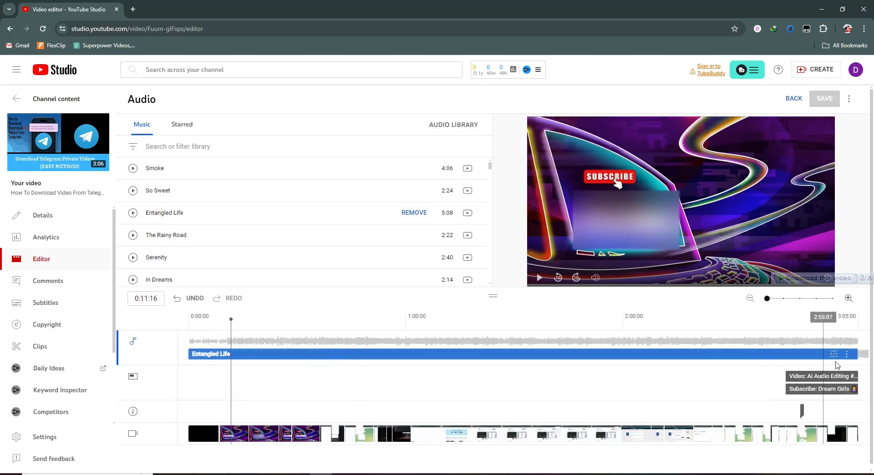
{"action": "left_click", "coordinate": [849, 354]}
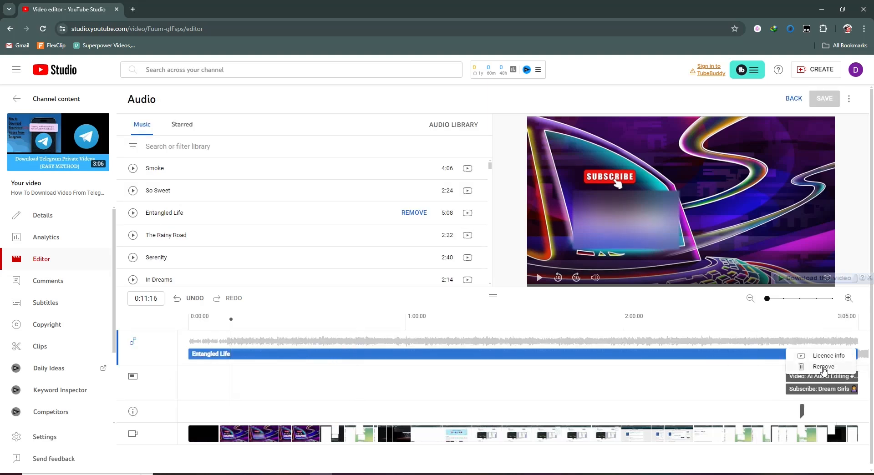
{"action": "left_click", "coordinate": [823, 367]}
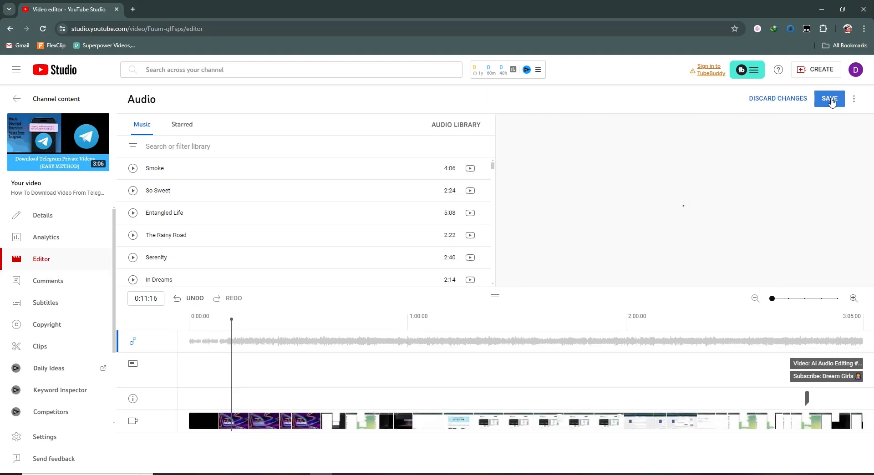
Save and confirm the removal of the background music track
{"action": "left_click", "coordinate": [831, 100]}
{"action": "left_click", "coordinate": [559, 313]}
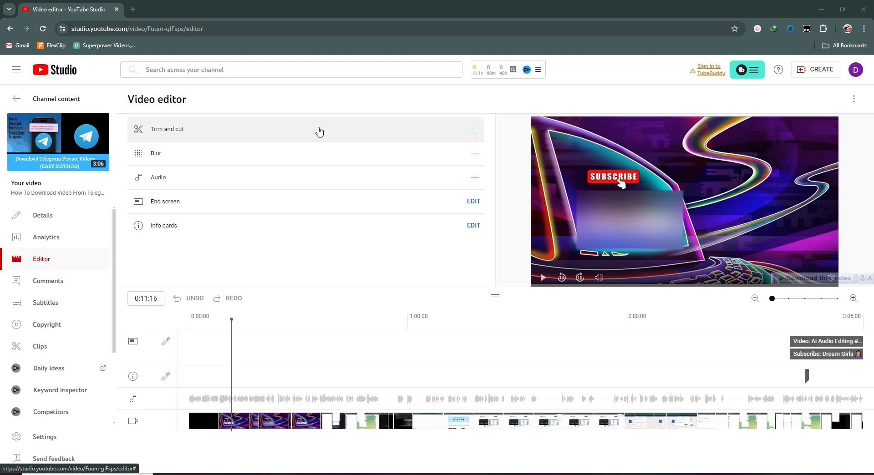
Open Trim and cut, mark a cut from 0:04:23 to 0:08:07, confirm it, then delete that cut
{"action": "left_click", "coordinate": [474, 131]}
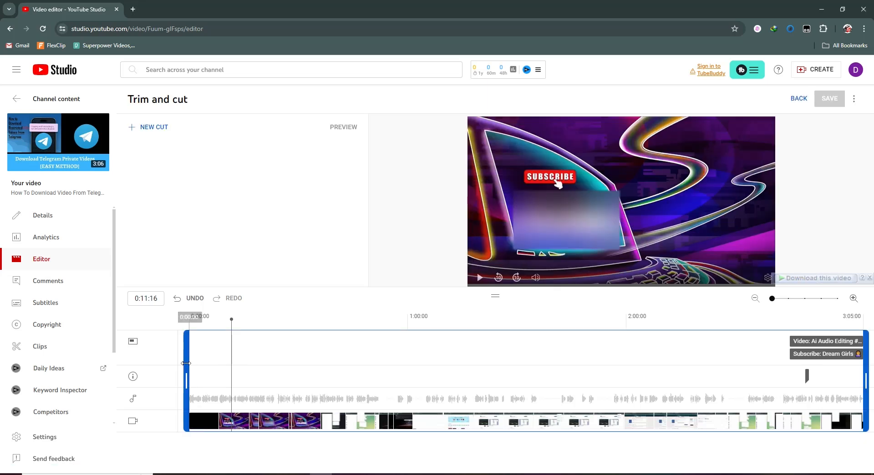
{"action": "left_click_drag", "start_coordinate": [190, 362], "coordinate": [155, 357]}
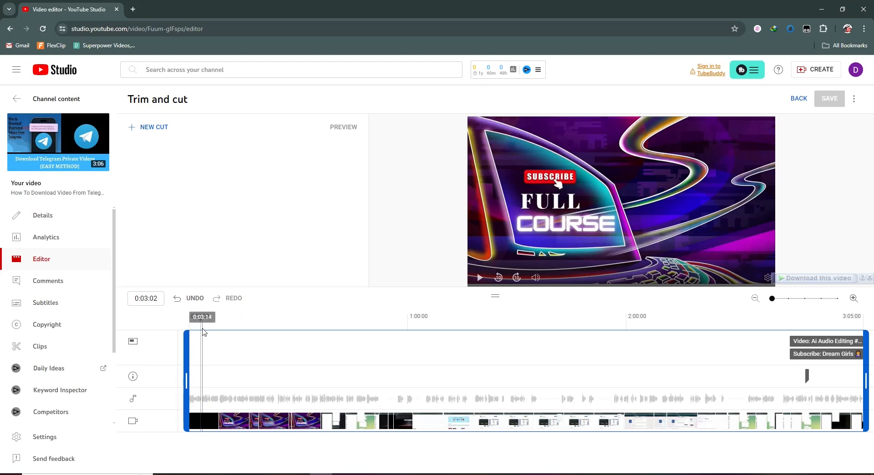
{"action": "left_click_drag", "start_coordinate": [200, 328], "coordinate": [207, 328]}
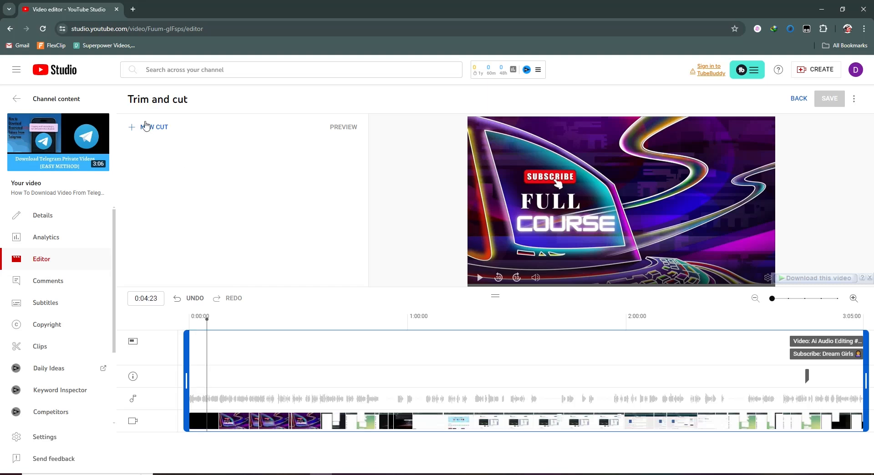
{"action": "left_click", "coordinate": [133, 129]}
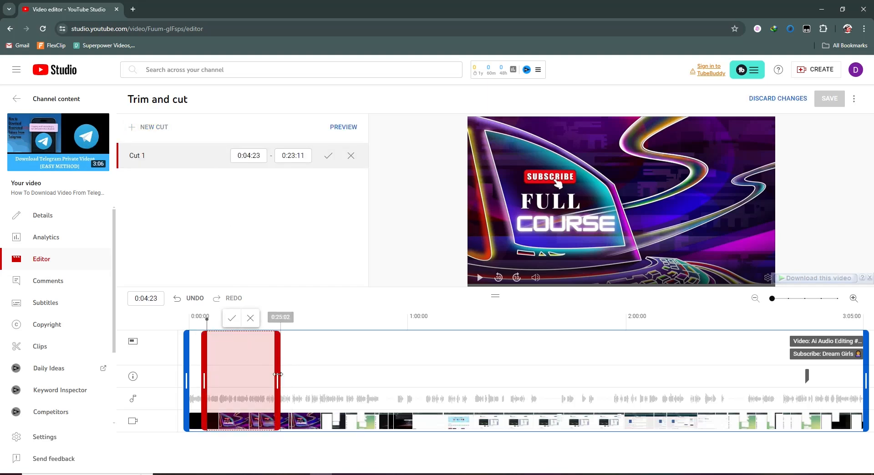
{"action": "left_click_drag", "start_coordinate": [251, 374], "coordinate": [223, 375]}
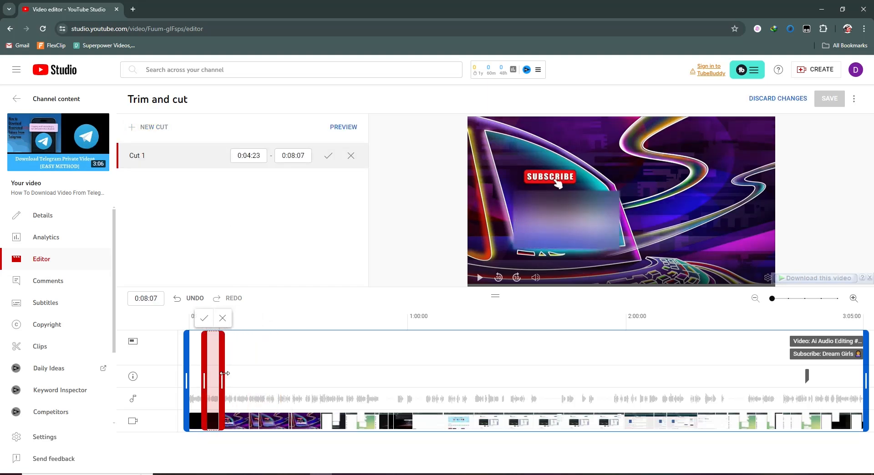
{"action": "left_click", "coordinate": [205, 320]}
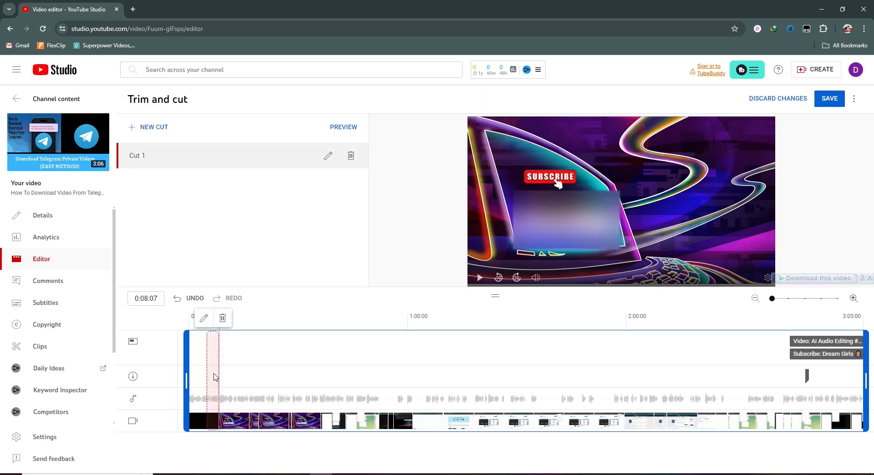
{"action": "left_click", "coordinate": [222, 318]}
{"action": "left_click", "coordinate": [485, 289]}
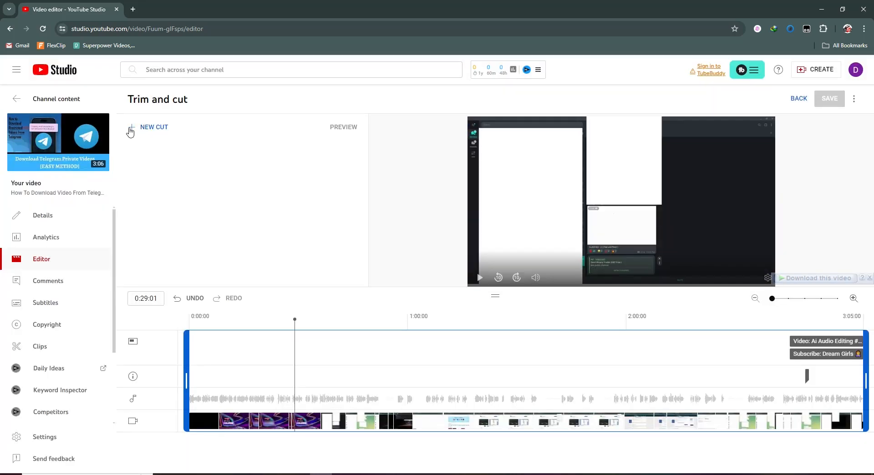
Add a new cut spanning 0:29:01 to 0:35:04 and confirm it
{"action": "left_click", "coordinate": [132, 132]}
{"action": "left_click_drag", "start_coordinate": [365, 364], "coordinate": [320, 364]}
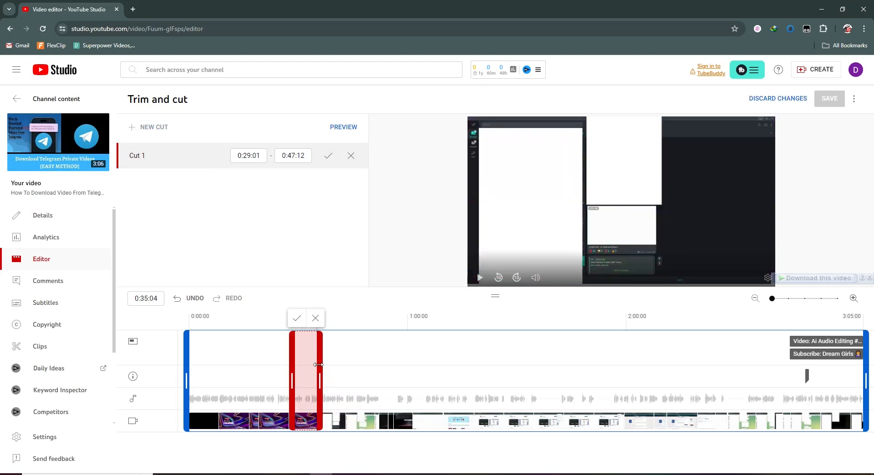
{"action": "left_click", "coordinate": [298, 319]}
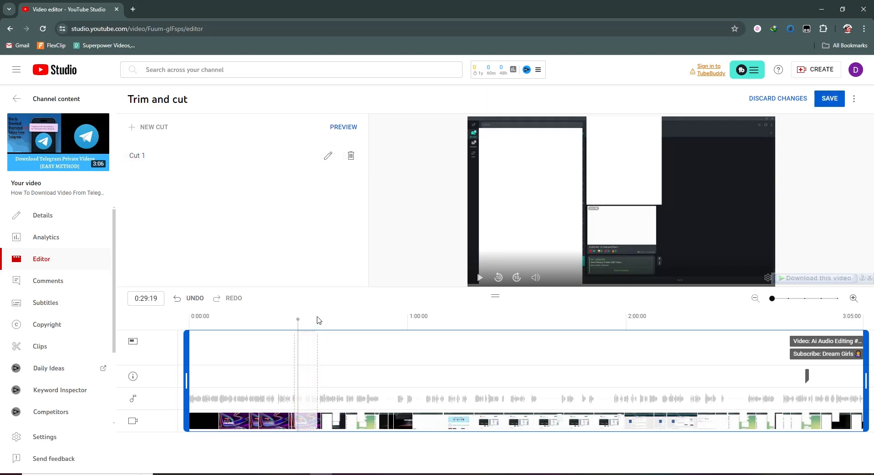
Delete the cut from the timeline, then save and confirm the trim changes
{"action": "mouse_move", "coordinate": [311, 339]}
{"action": "left_click", "coordinate": [316, 318]}
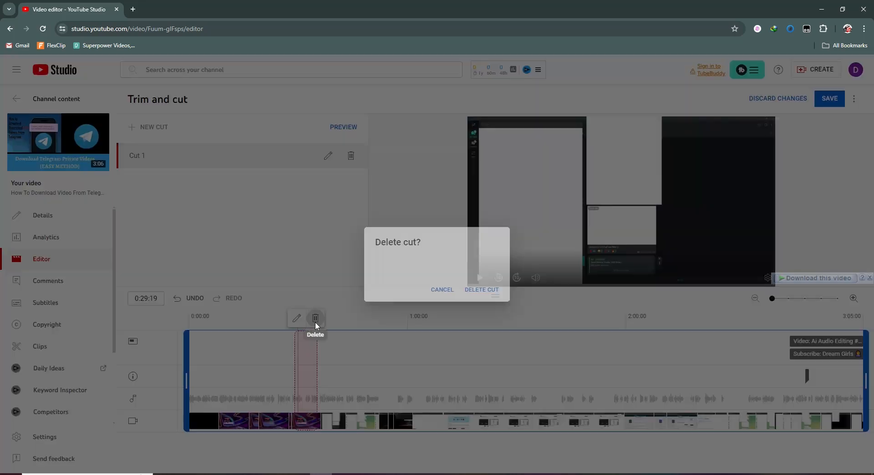
{"action": "left_click", "coordinate": [484, 294]}
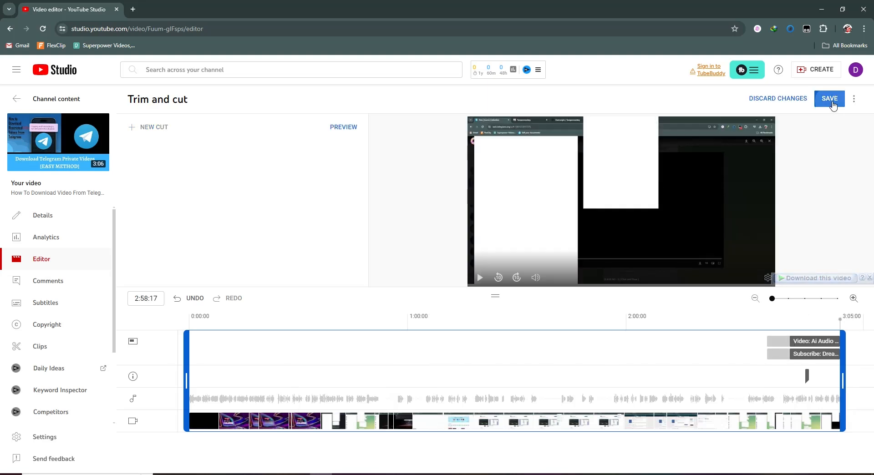
{"action": "left_click", "coordinate": [831, 100]}
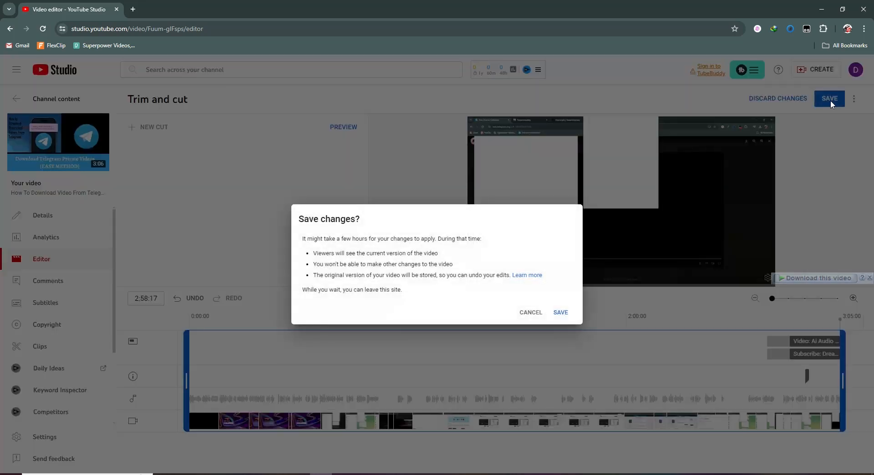
{"action": "left_click", "coordinate": [561, 313]}
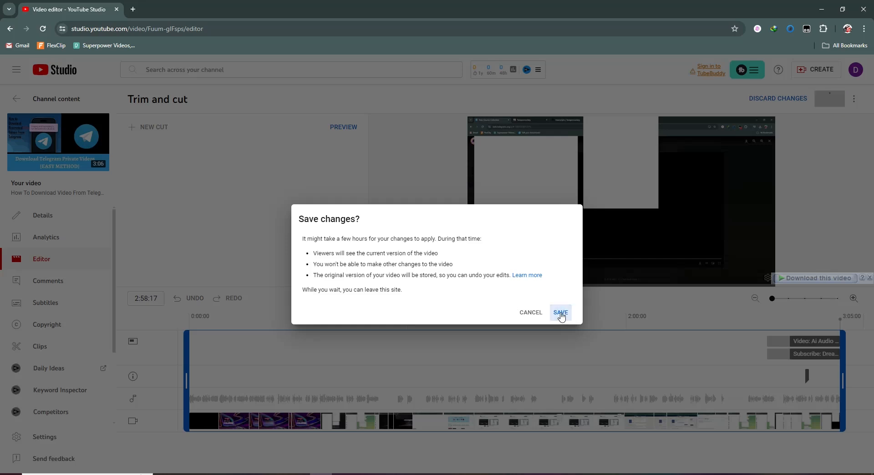